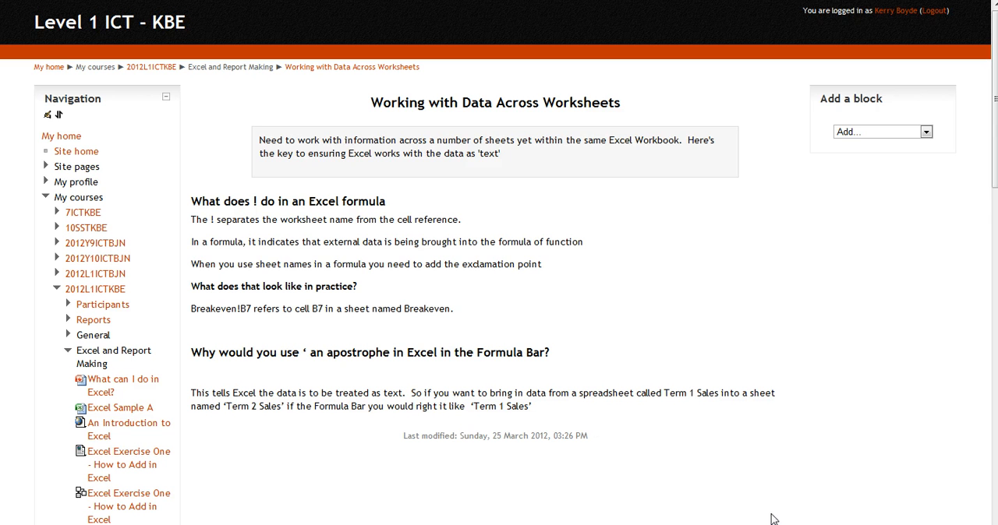
Switch to the Book1 workbook in Excel and compare the First Quarter Sales and Second Quarter Sales sheets
mouse_move(813, 524)
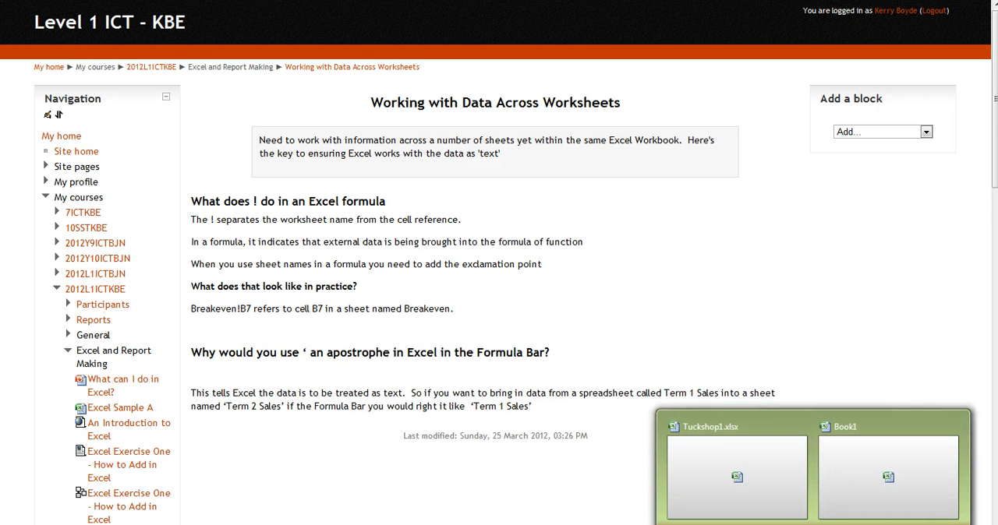
left_click(837, 484)
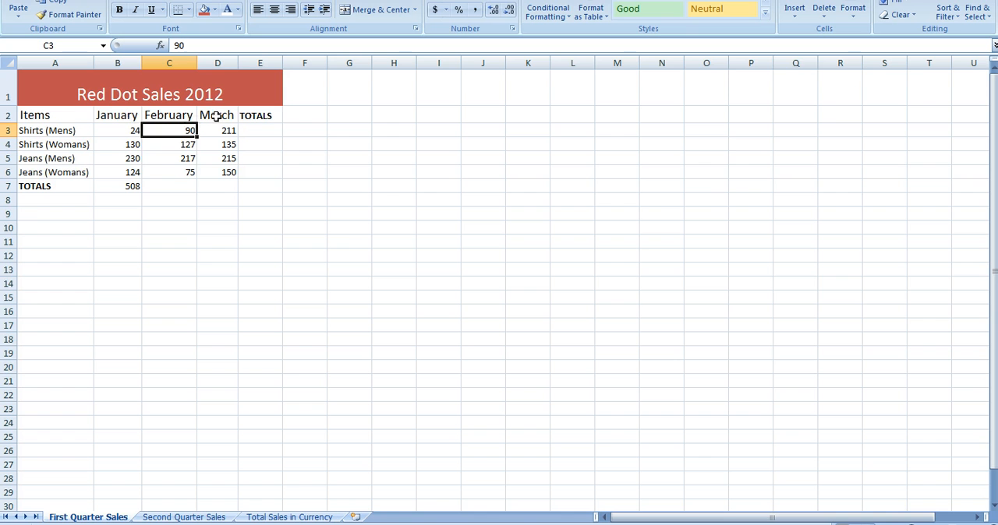
left_click(187, 518)
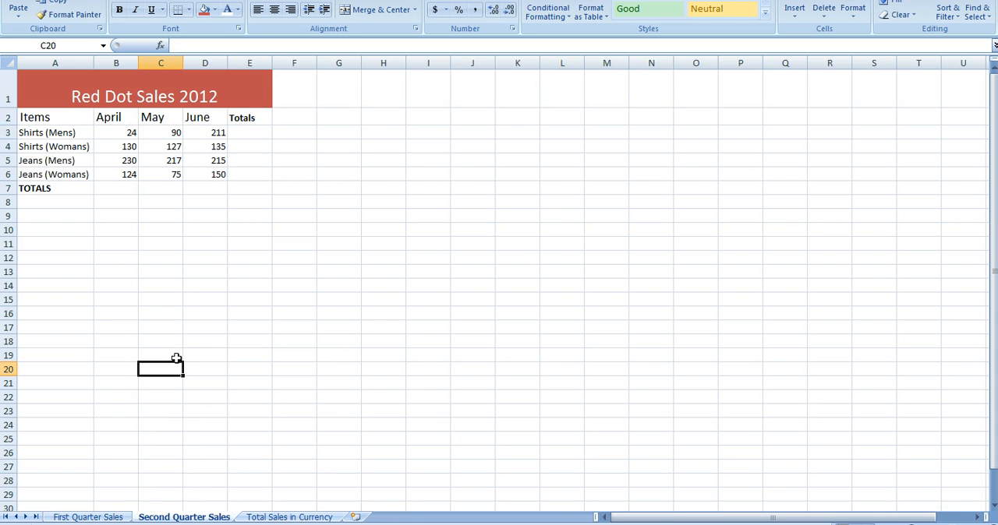
left_click(88, 518)
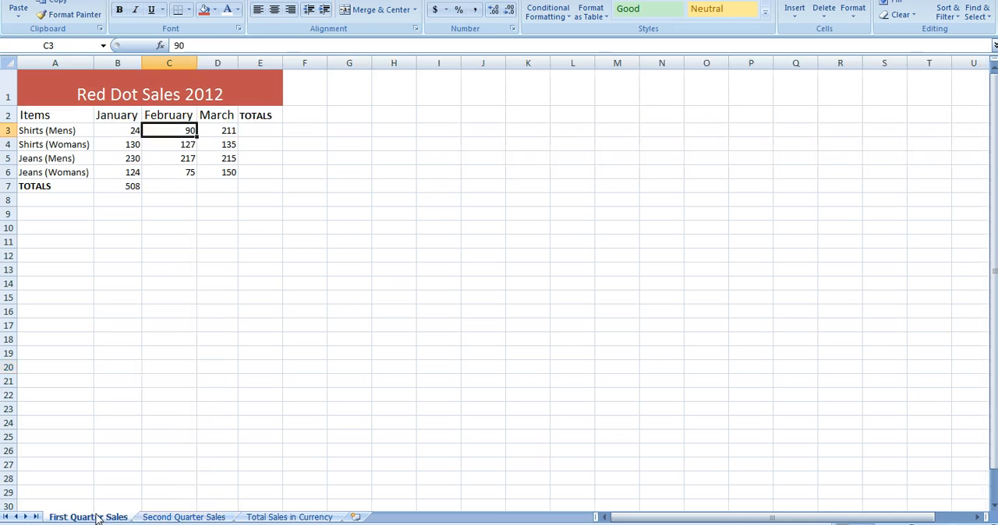
Vertically centre the Red Dot Sales 2012 title in its merged cell on the First Quarter Sales sheet
left_click(100, 89)
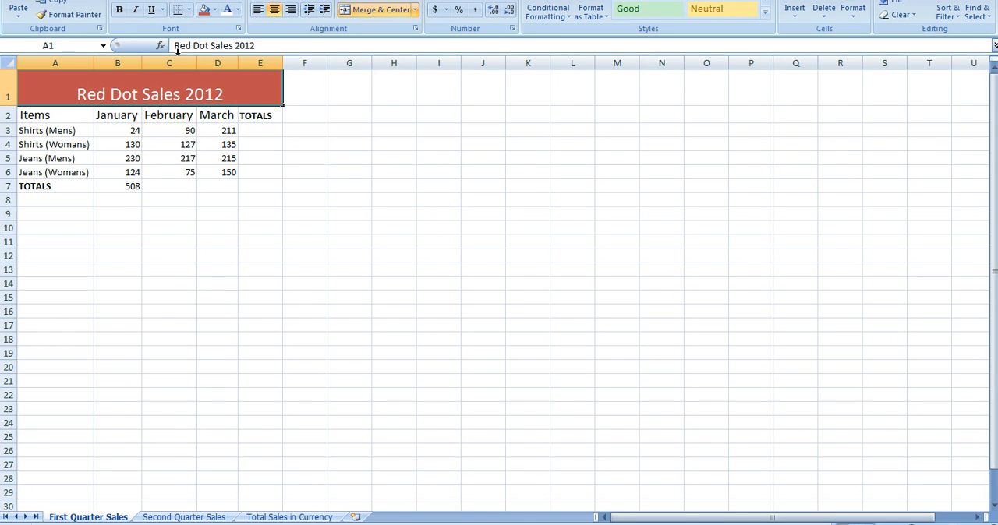
left_click(274, 1)
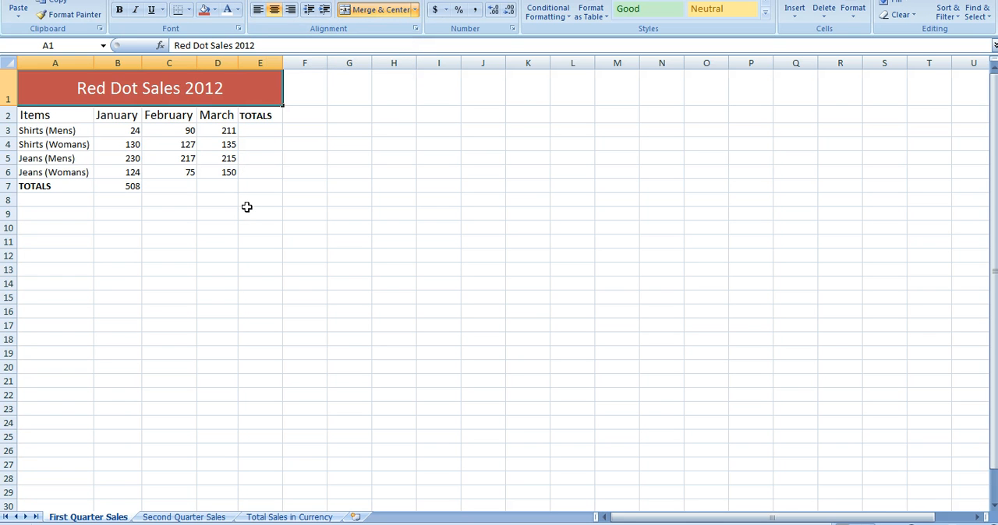
left_click(110, 121)
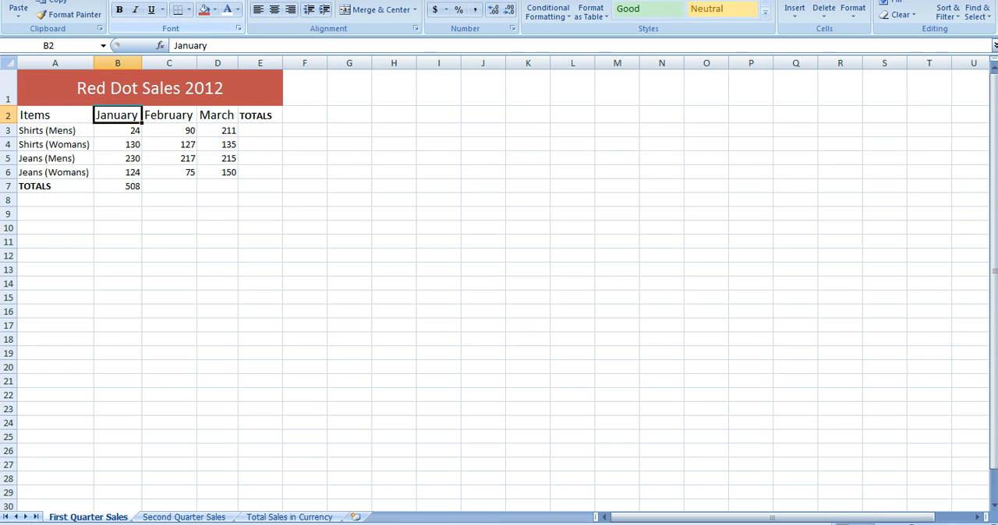
left_click(194, 93)
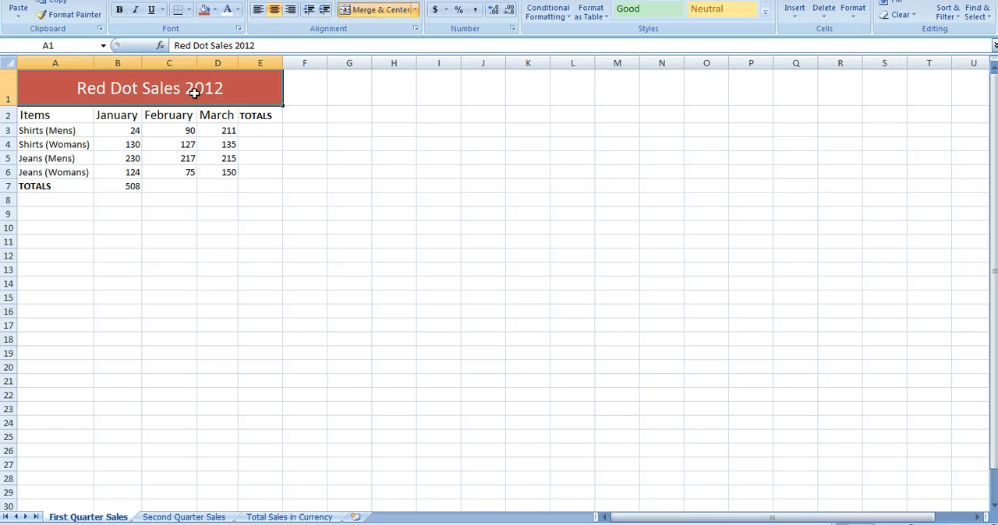
Review the headings and items on the Second Quarter Sales, Total Sales in Currency and First Quarter Sales sheets
left_click(180, 519)
left_click(116, 99)
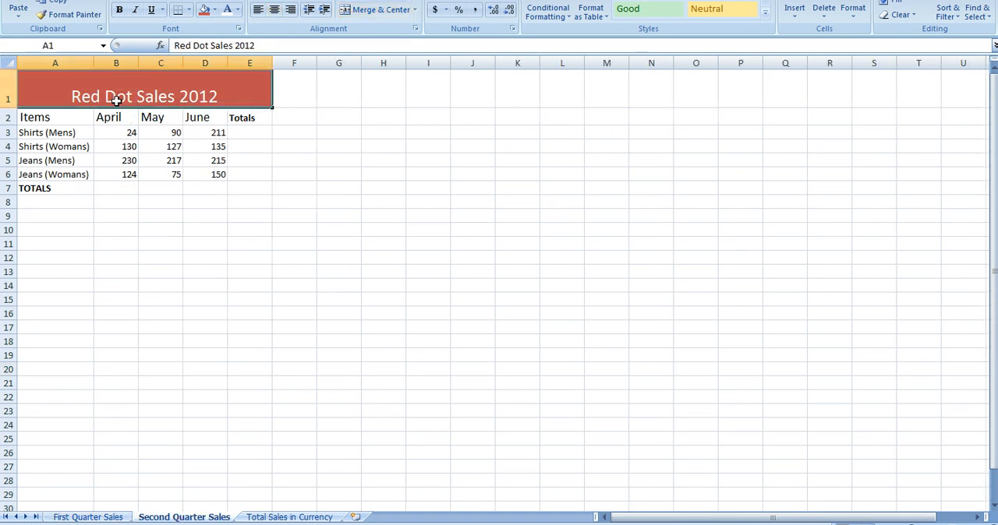
left_click(116, 120)
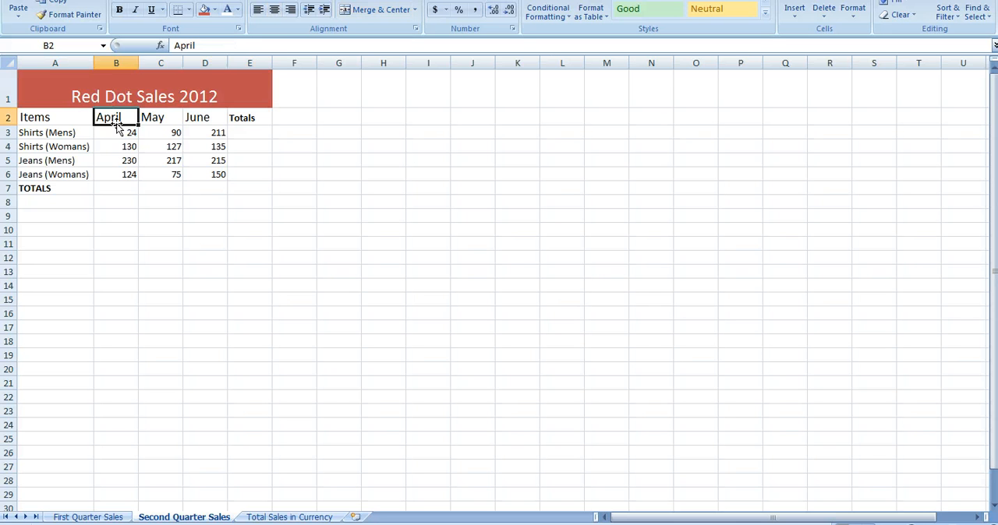
left_click(261, 518)
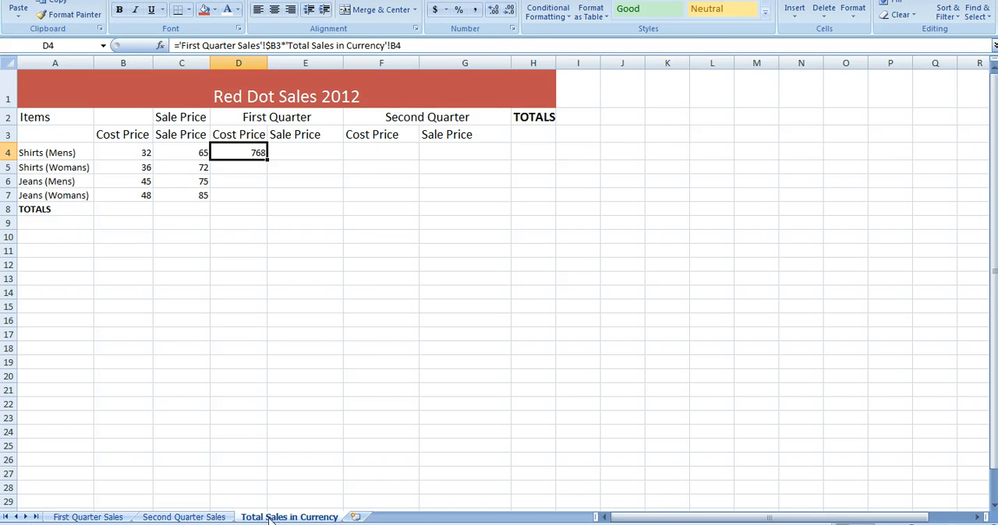
left_click(205, 518)
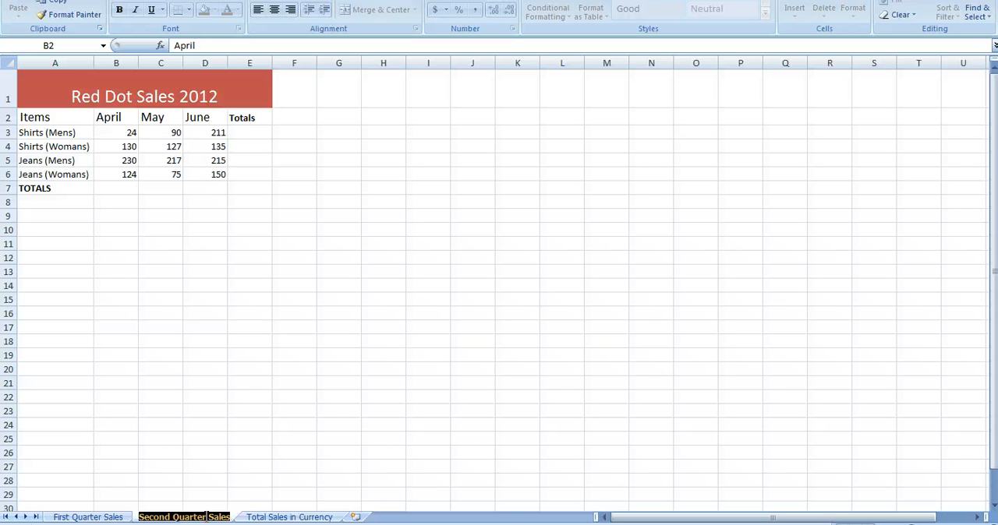
left_click(85, 518)
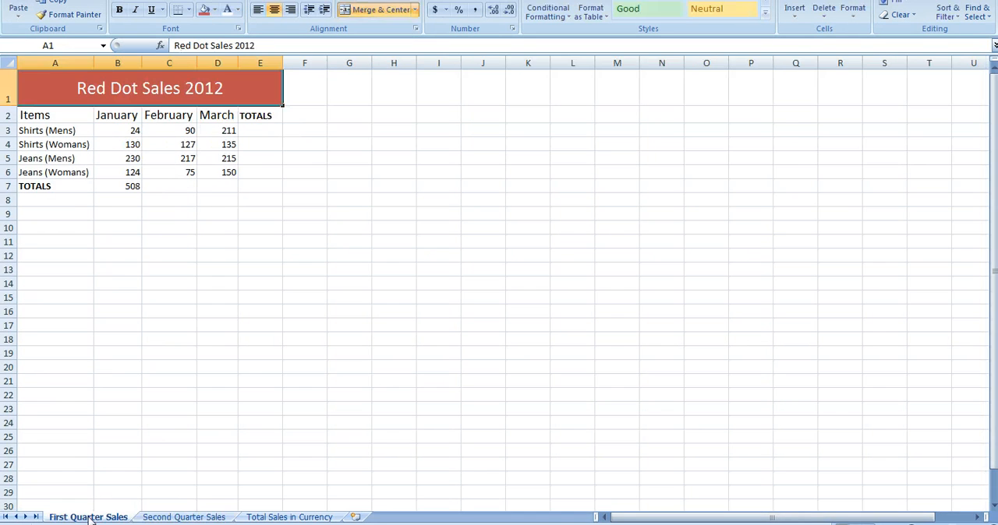
left_click(115, 128)
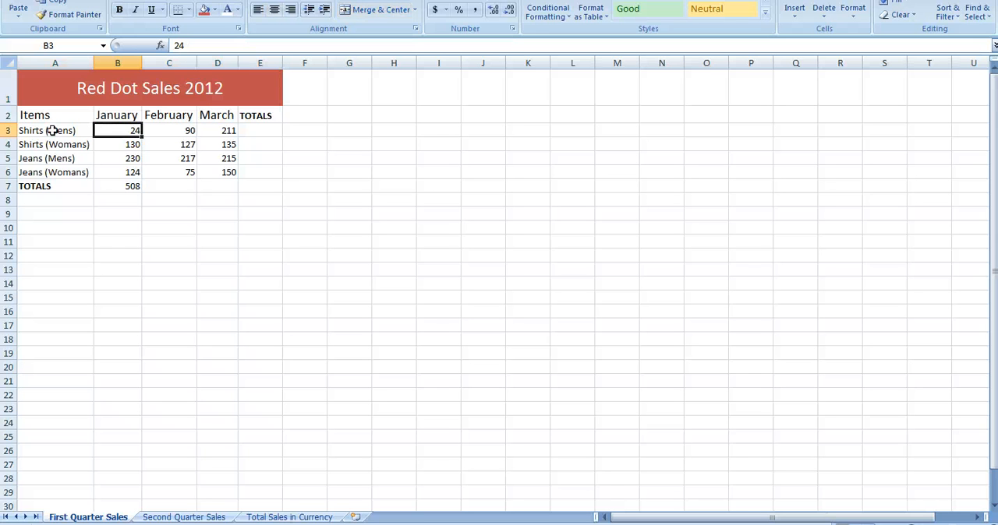
left_click(131, 148)
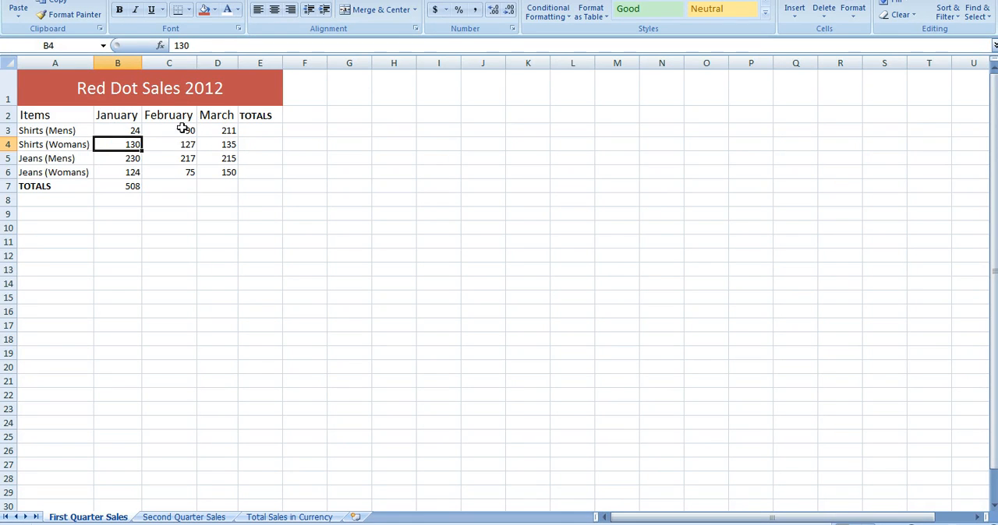
Total the February and March sales columns with AutoSum in C7 and D7 of the First Quarter Sales sheet
left_click_drag(183, 129, 181, 184)
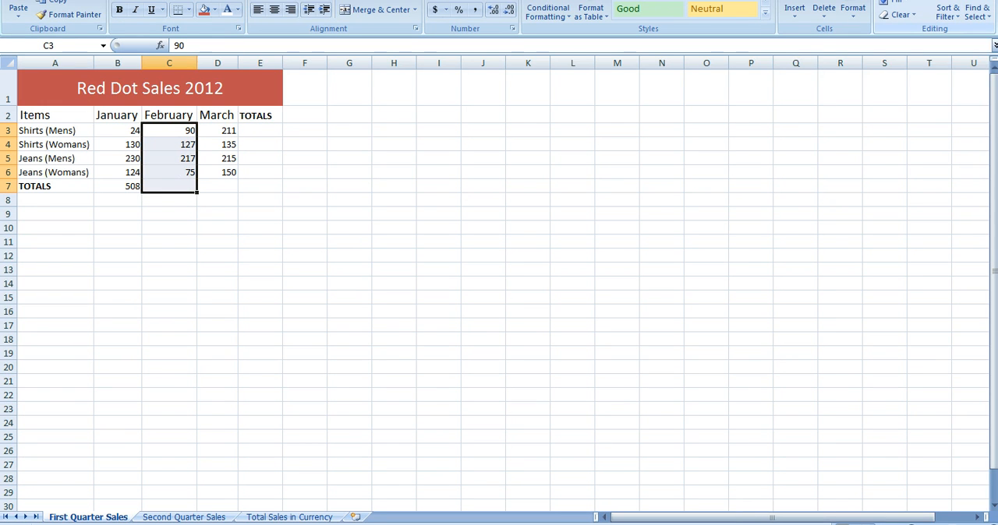
left_click(896, 1)
left_click(223, 183)
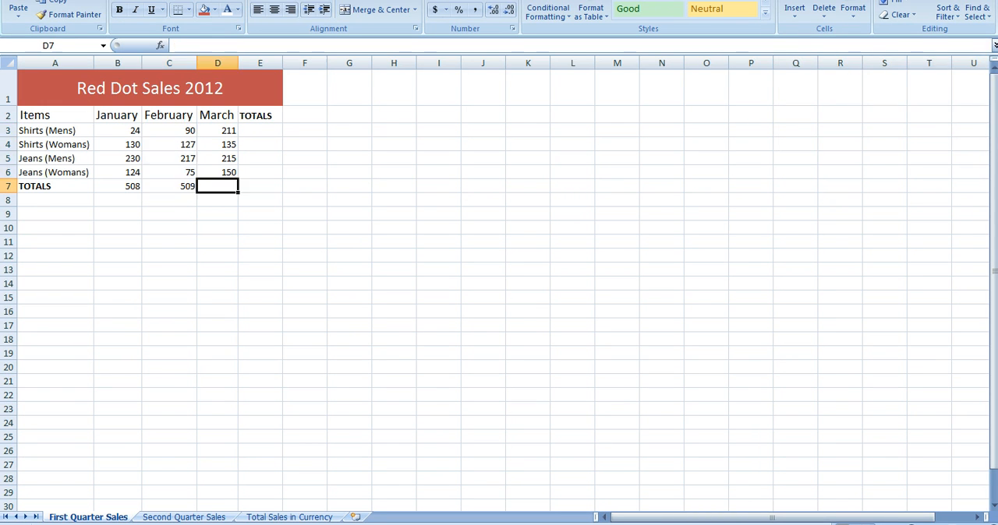
left_click_drag(221, 131, 224, 183)
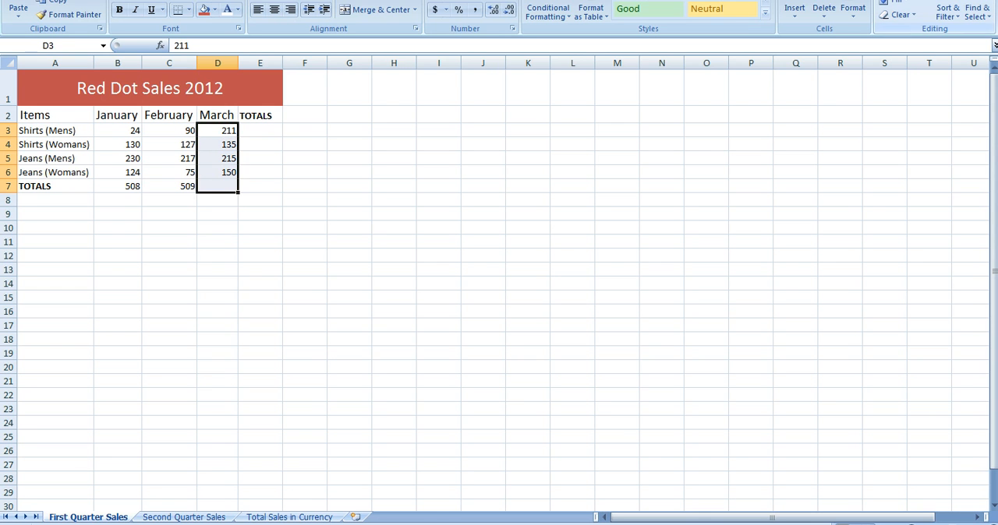
left_click(897, 3)
left_click(438, 185)
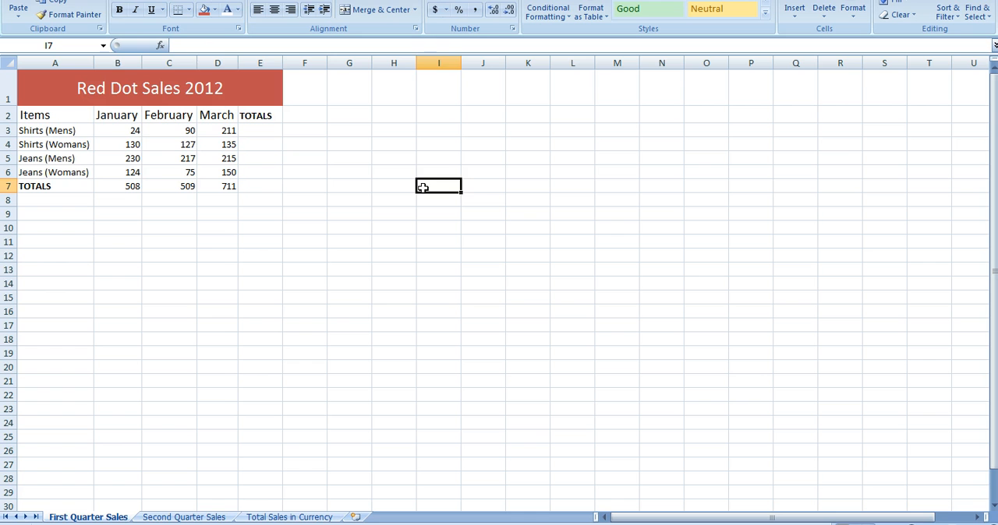
Total the Shirts (Mens) row from January to March with AutoSum in cell E3
left_click_drag(109, 131, 258, 130)
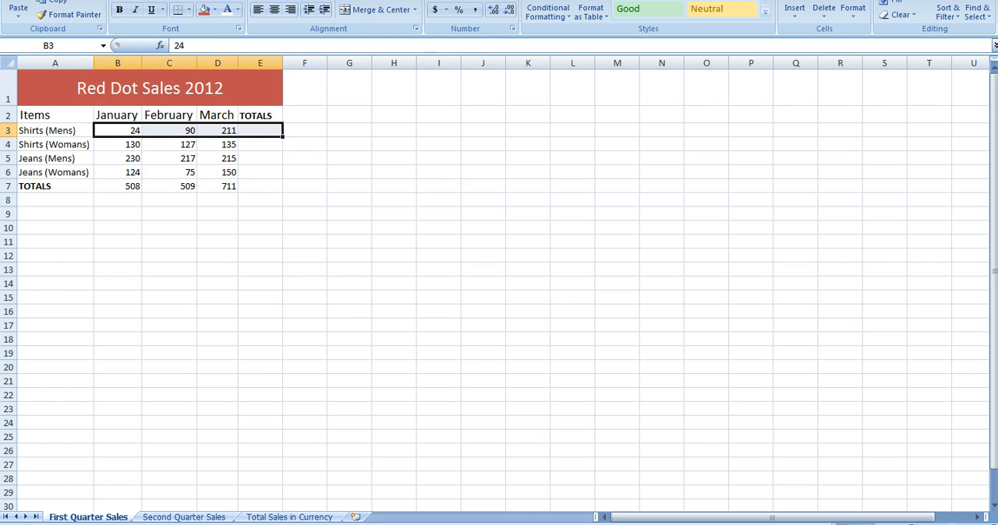
left_click(896, 2)
left_click(528, 312)
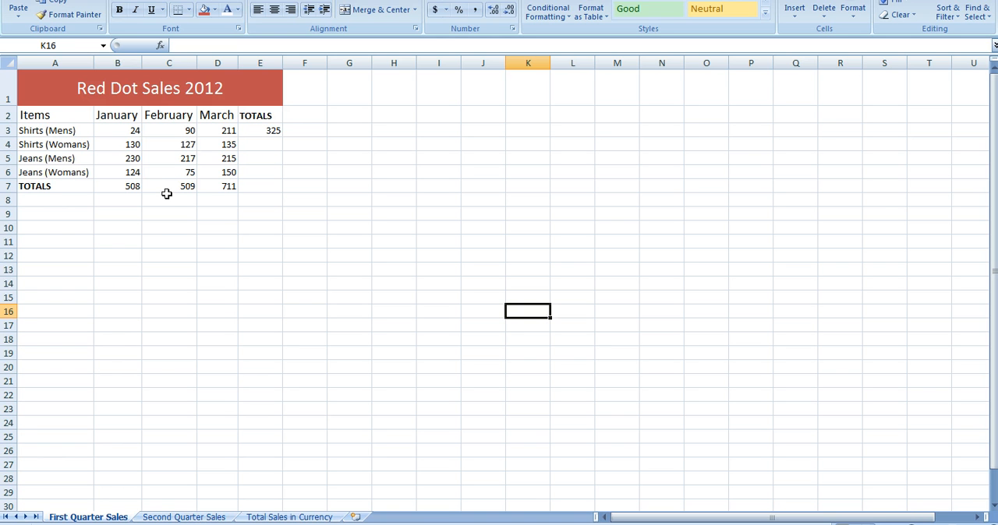
On the Total Sales in Currency sheet, try inserting a reference to First Quarter Sales cell B3 into D4's formula
left_click(290, 517)
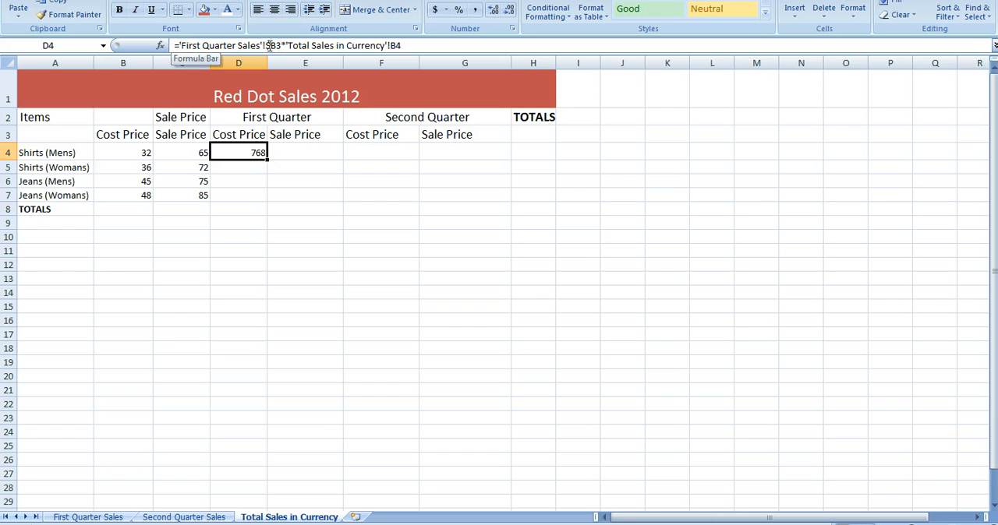
left_click(180, 45)
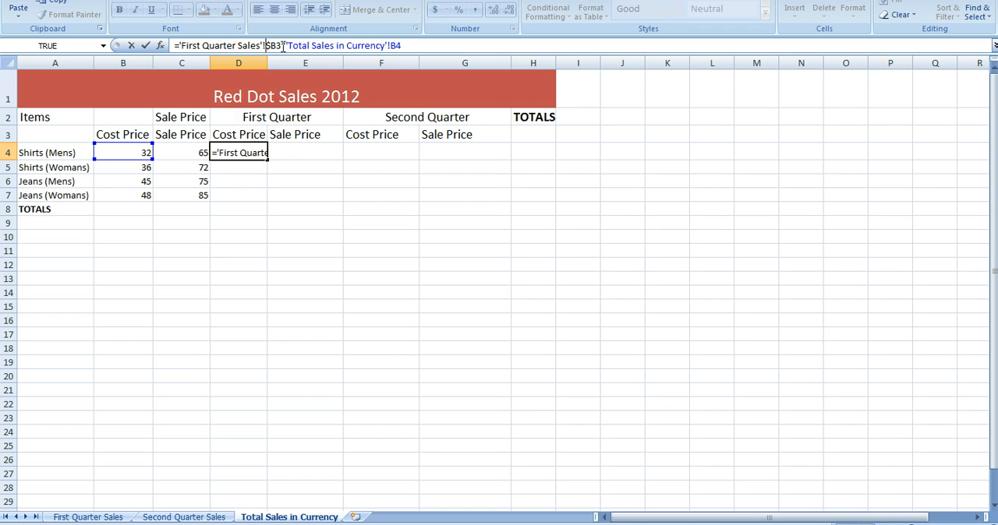
left_click(87, 518)
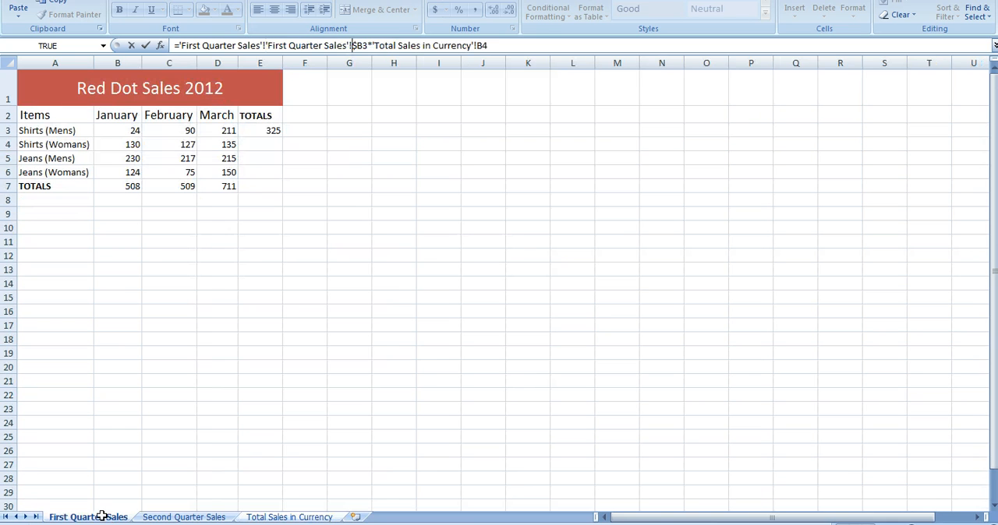
left_click(121, 128)
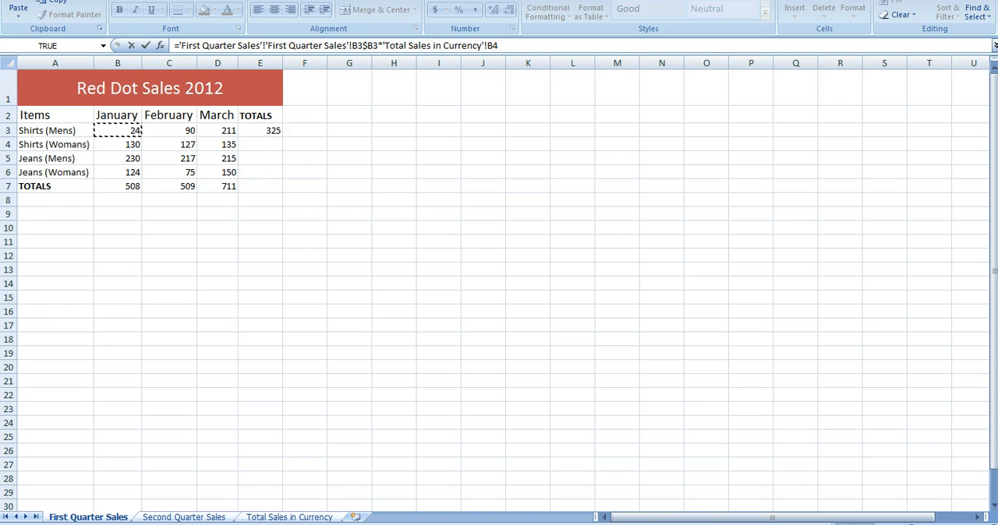
left_click(290, 518)
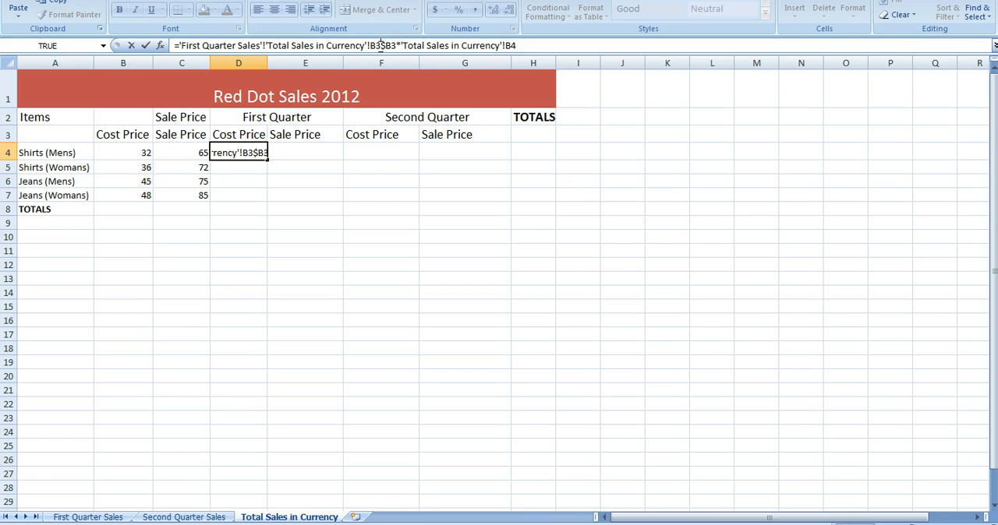
Remove the extra reference from D4's formula and commit it as ='First Quarter Sales'!$B3*'Total Sales in Currency'!B4
key("BackSpace")
key("BackSpace")
key("BackSpace")
key("BackSpace")
key("BackSpace")
key("BackSpace")
key("BackSpace")
key("BackSpace")
key("BackSpace")
key("BackSpace")
key("BackSpace")
key("BackSpace")
key("BackSpace")
key("BackSpace")
key("BackSpace")
key("BackSpace")
key("BackSpace")
key("BackSpace")
key("BackSpace")
key("BackSpace")
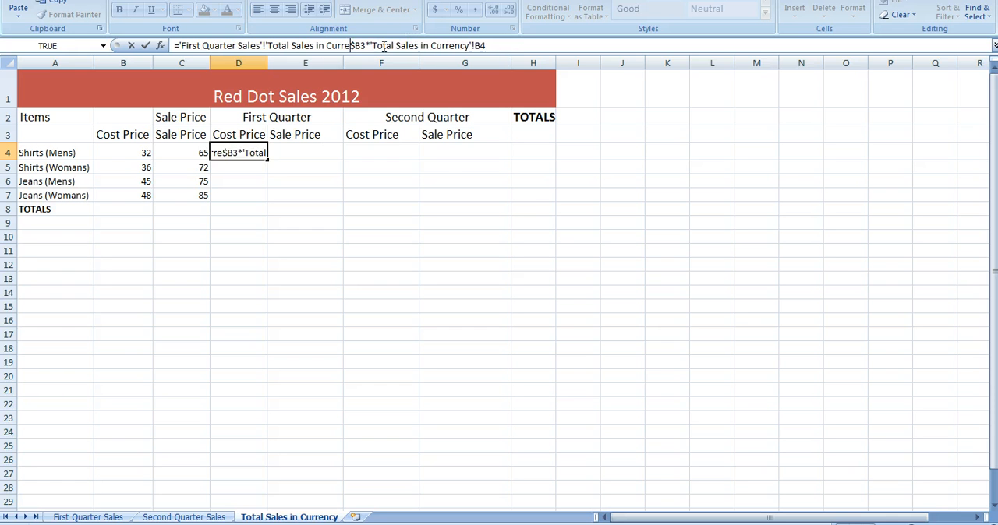
key("BackSpace")
key("BackSpace")
key("BackSpace")
key("BackSpace")
key("BackSpace")
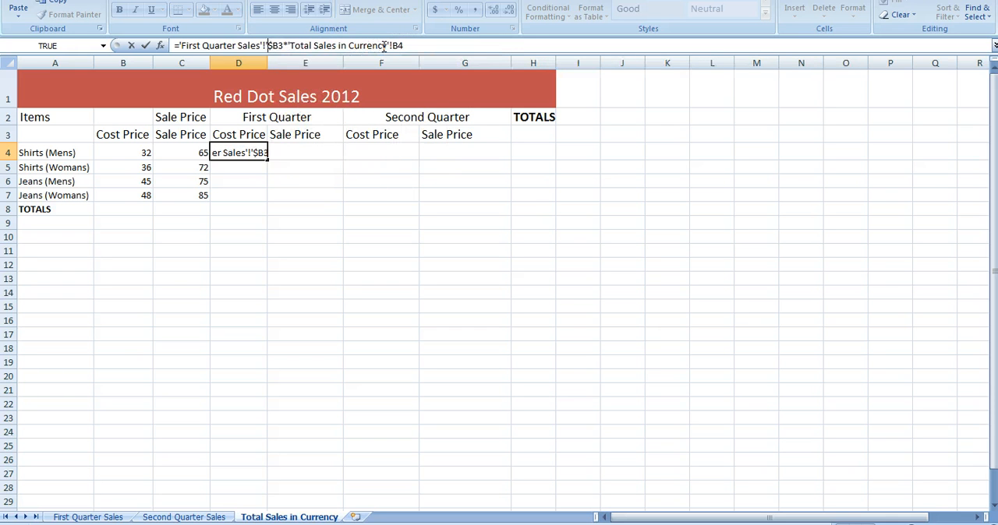
left_click(267, 45)
key("BackSpace")
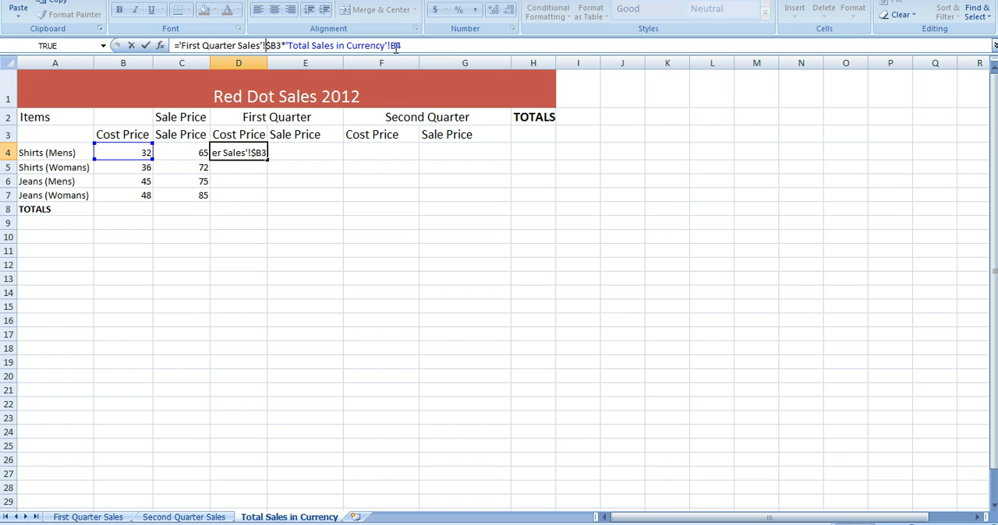
left_click(148, 47)
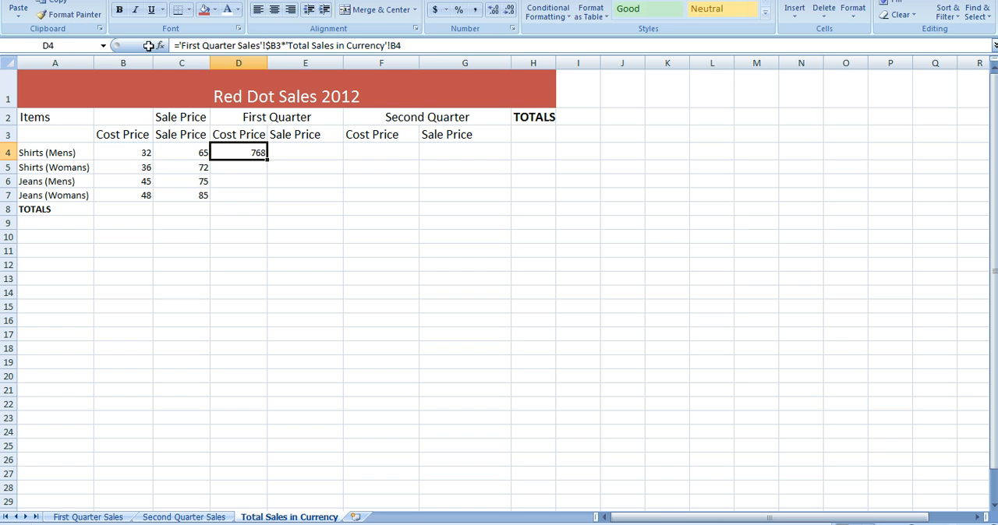
Fill the first-quarter Cost Price formula from D4 down to D7 for the remaining items
left_click(257, 181)
left_click(258, 154)
left_click_drag(267, 162, 258, 204)
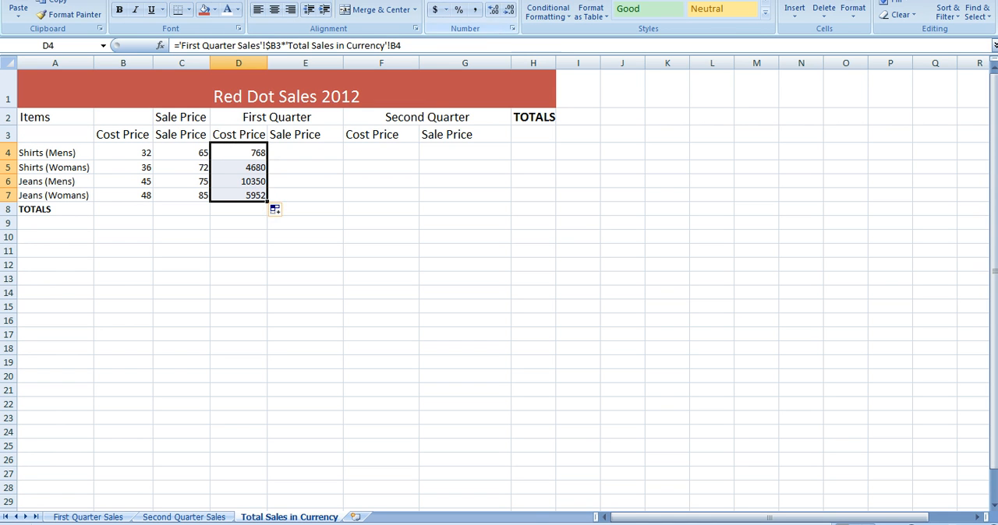
Format the first-quarter Cost Price values in D4:D7 as dollar currency with two decimals
left_click(467, 2)
left_click(488, 71)
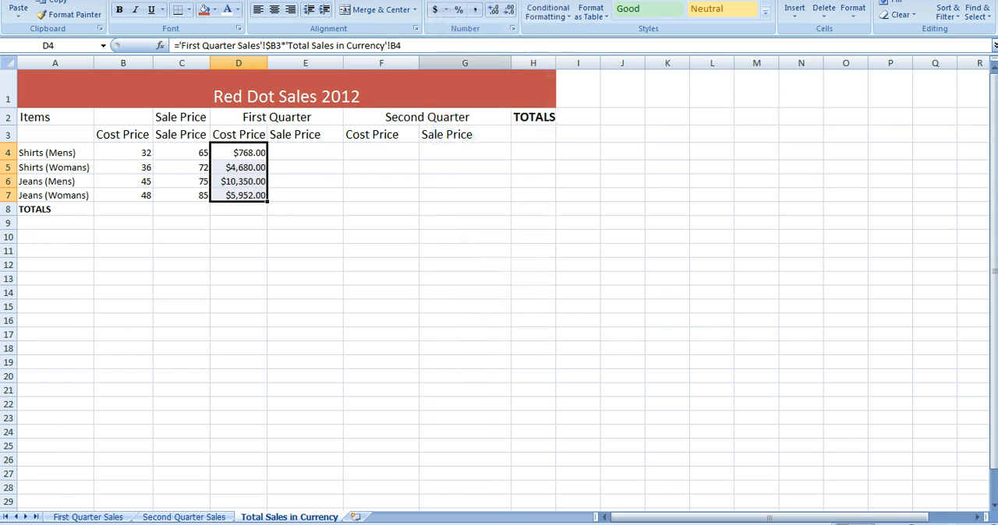
key("Down")
key("Down")
key("Down")
key("Down")
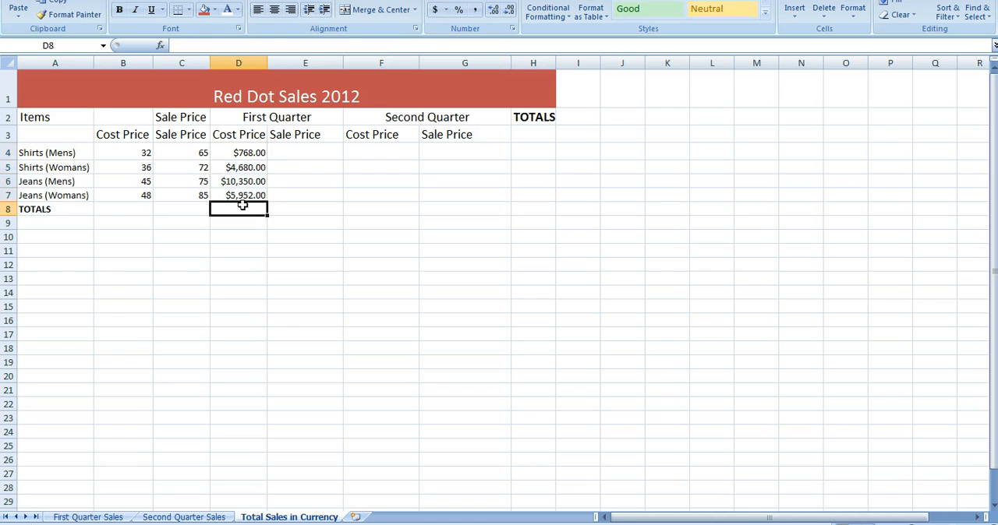
Start the first-quarter Sale Price formula for Shirts (Mens) in E4 with ='First Quarter Sales'!$B3
left_click(258, 154)
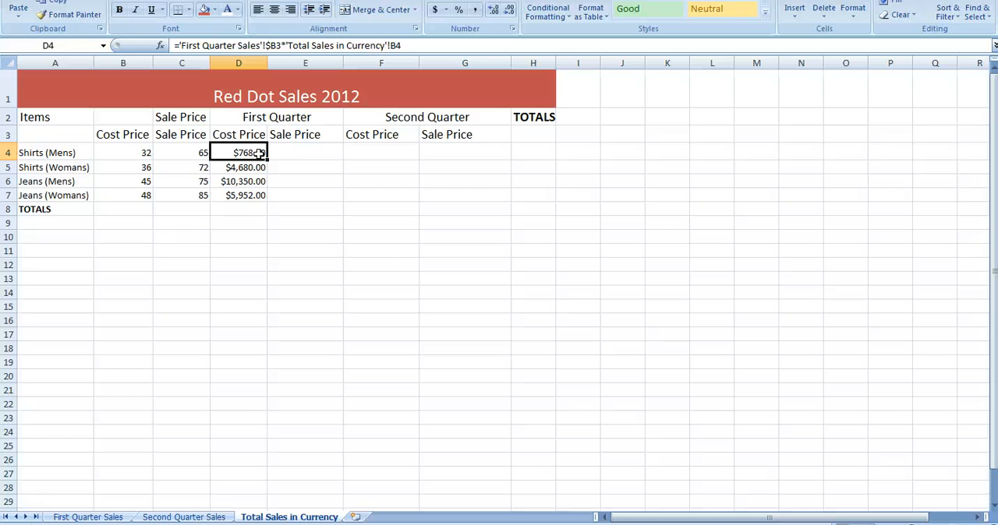
left_click(298, 154)
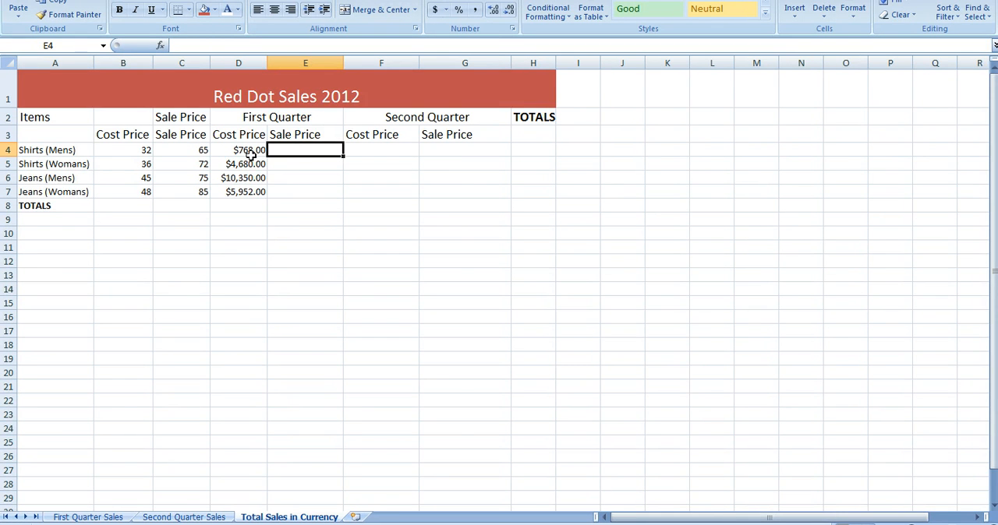
left_click(88, 518)
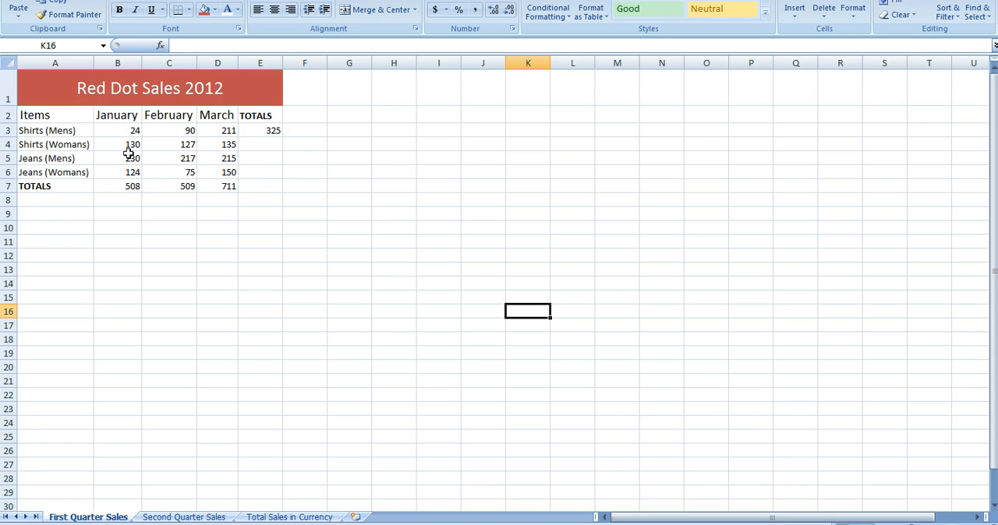
left_click(280, 517)
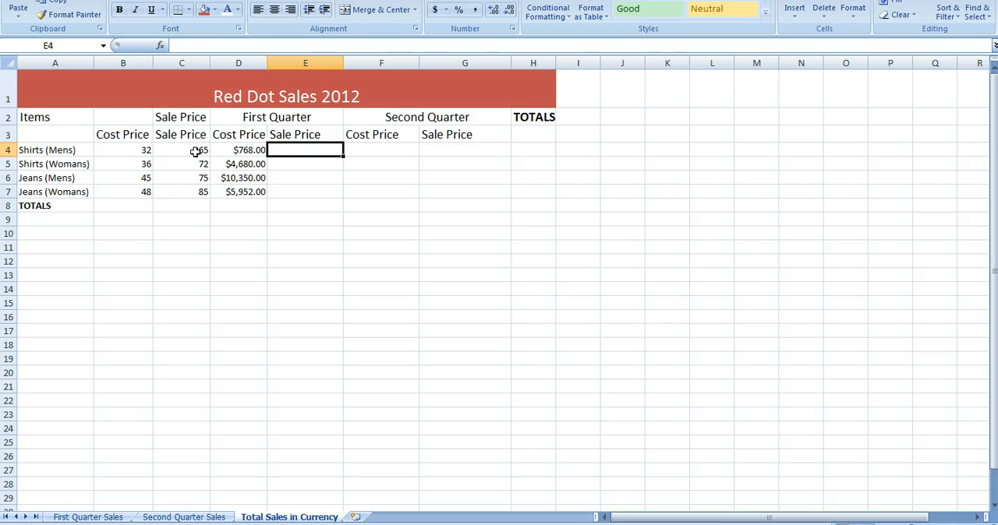
left_click(187, 46)
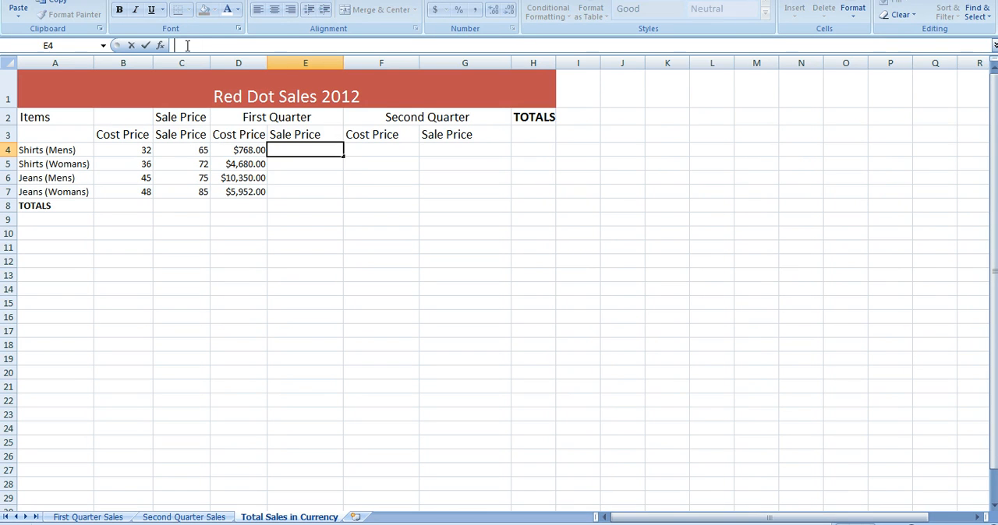
type("=")
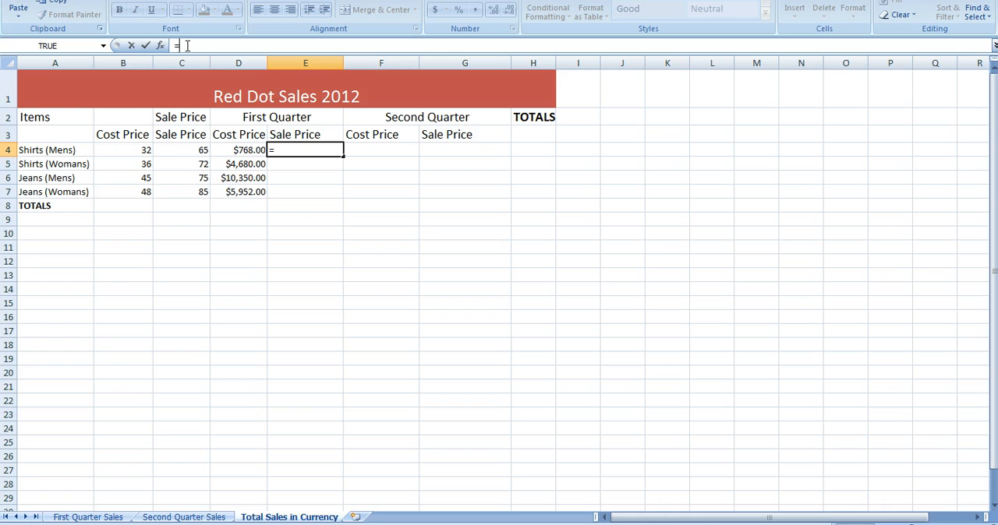
type("'First Quarter")
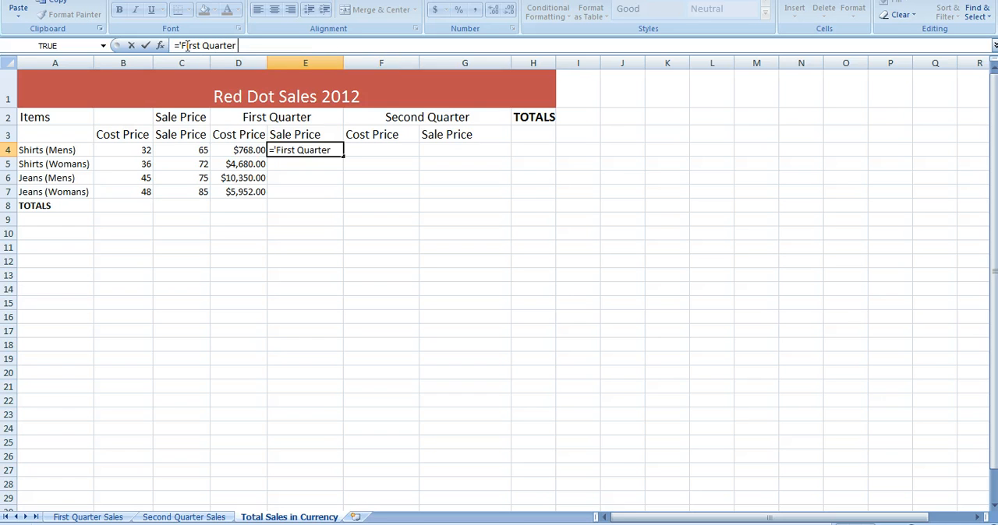
type(" Sales'")
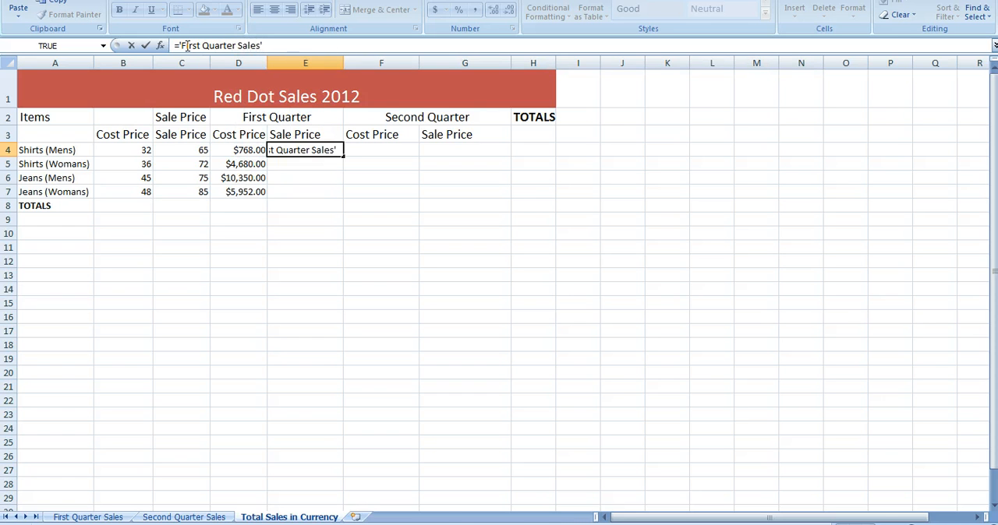
type("!$B3")
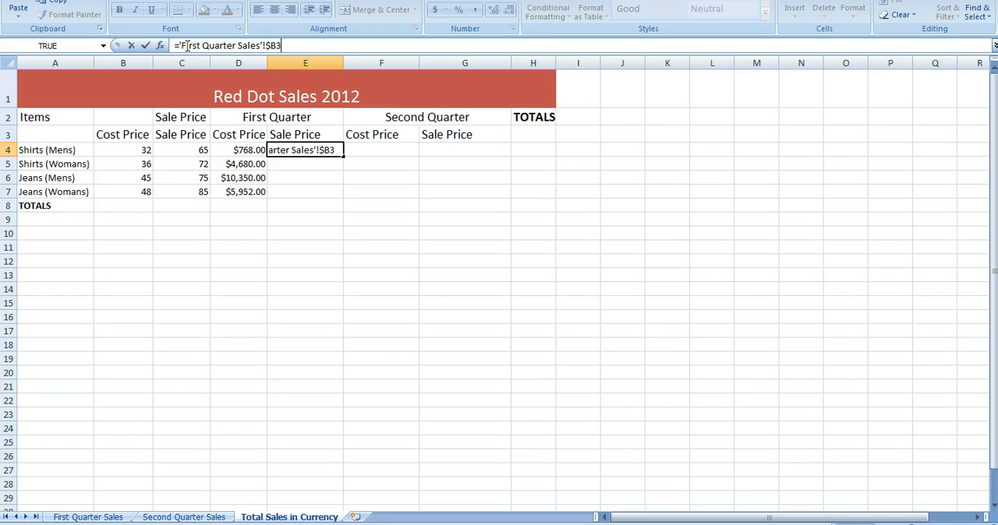
type("*'Tota")
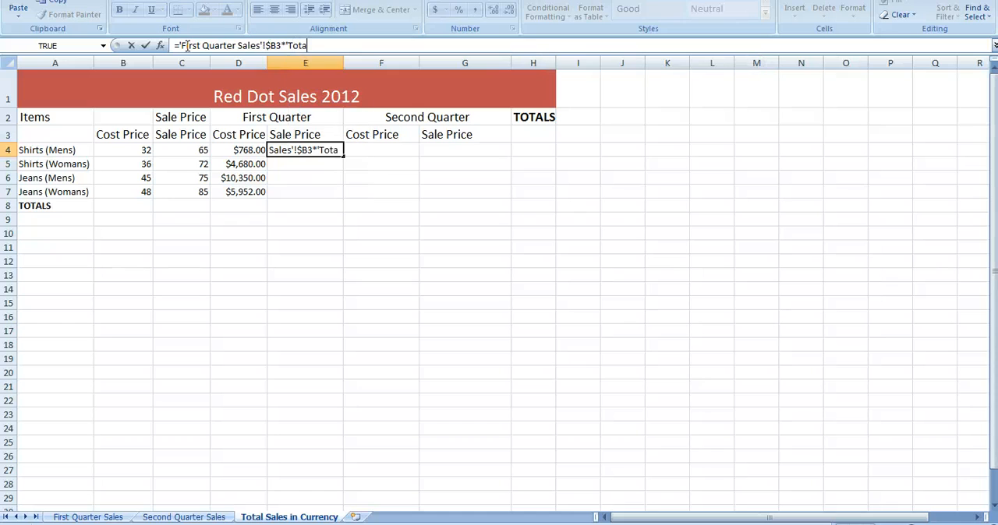
type("l Sales i")
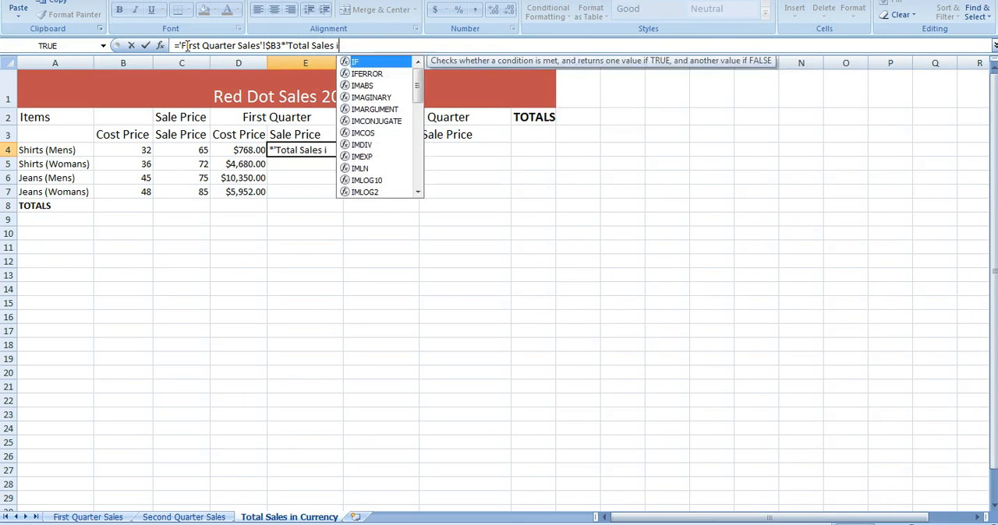
type("n Currency")
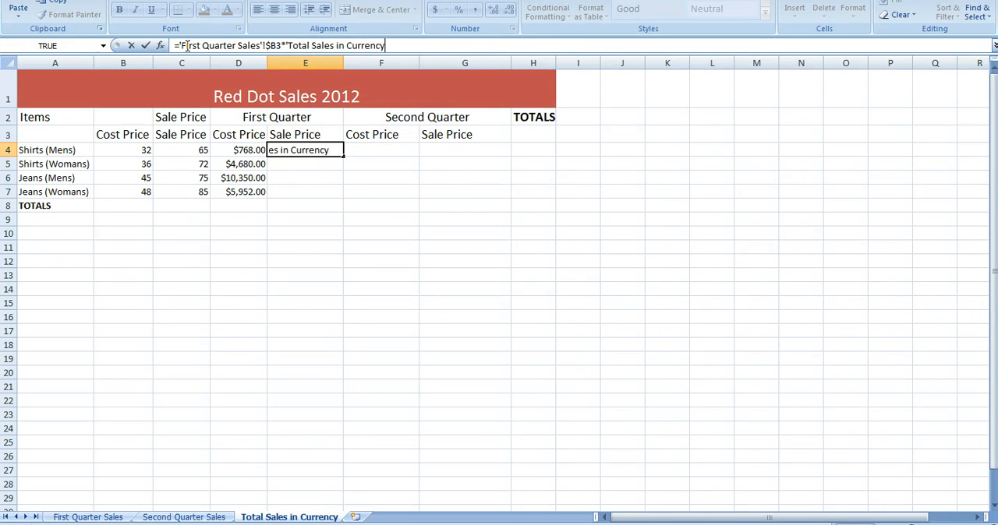
type("'!C4")
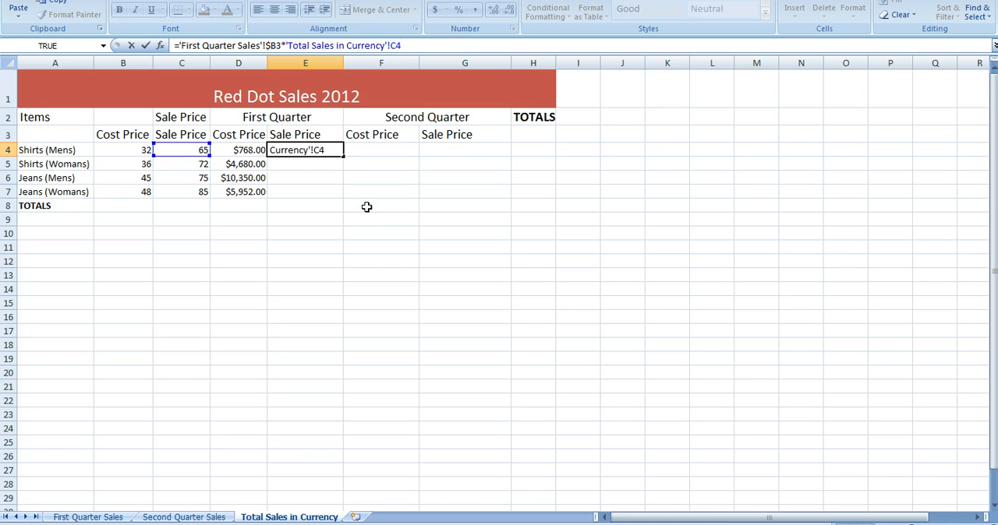
Multiply the reference in E4 by 'Total Sales in Currency'!C4 and commit the formula
left_click(146, 45)
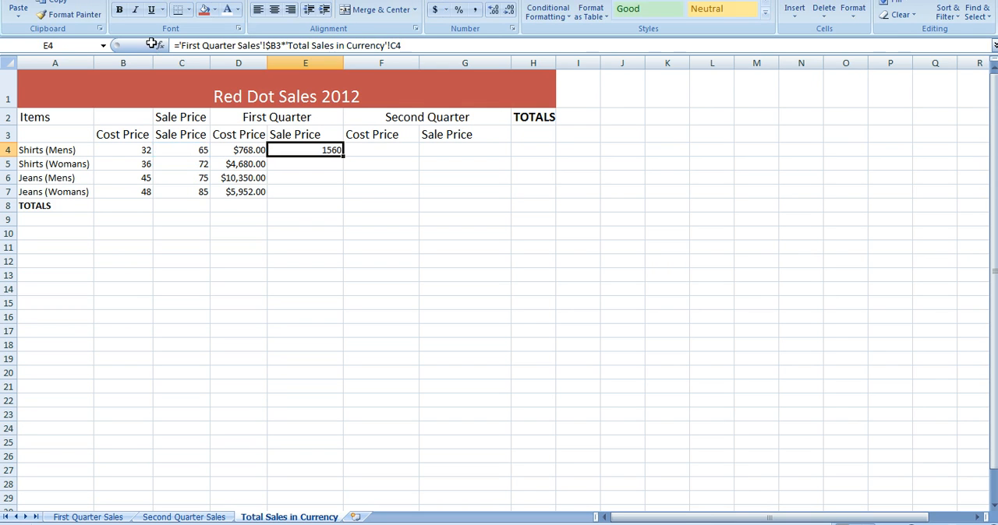
Format E4 as Currency, fill its Sale Price formula down to E7, and check the filled formulas
key("Down")
key("Up")
left_click(499, 2)
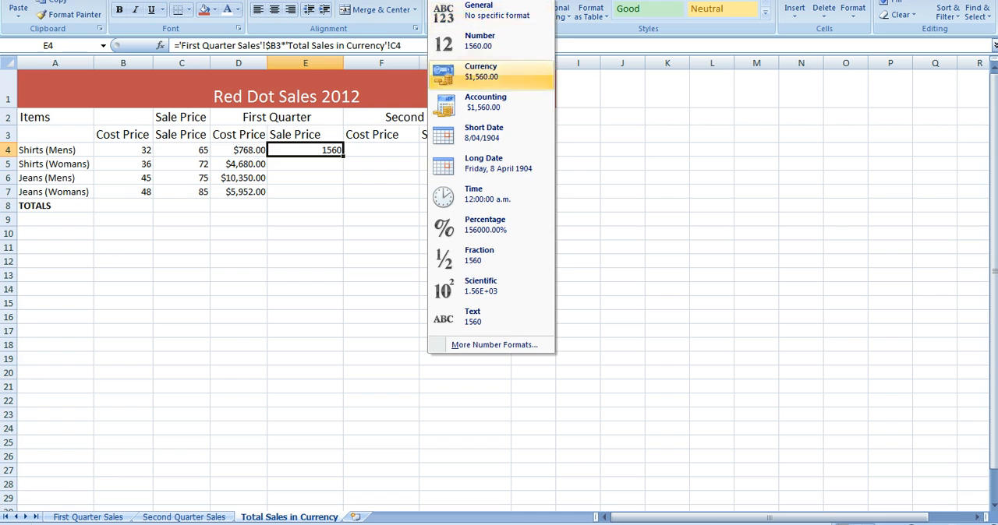
left_click(480, 71)
left_click_drag(343, 157, 343, 195)
left_click(311, 178)
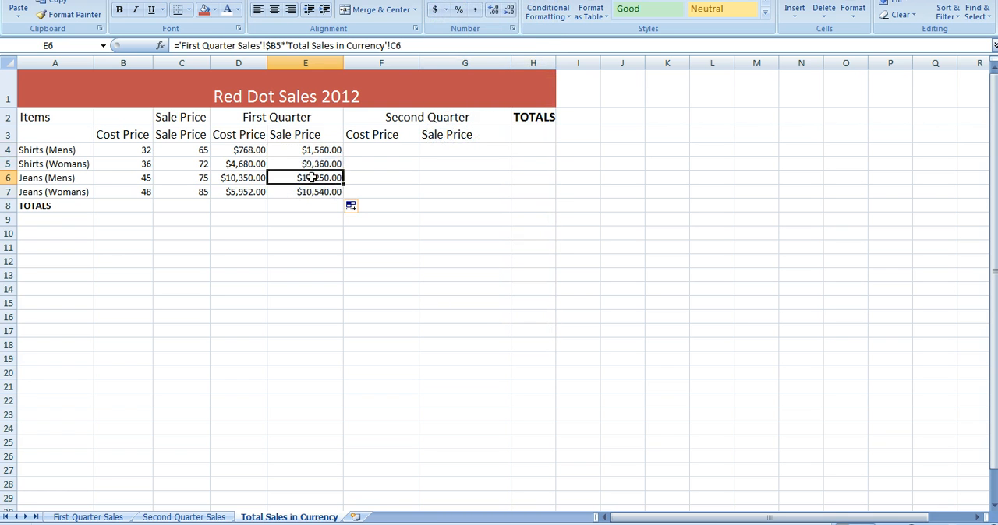
left_click(306, 195)
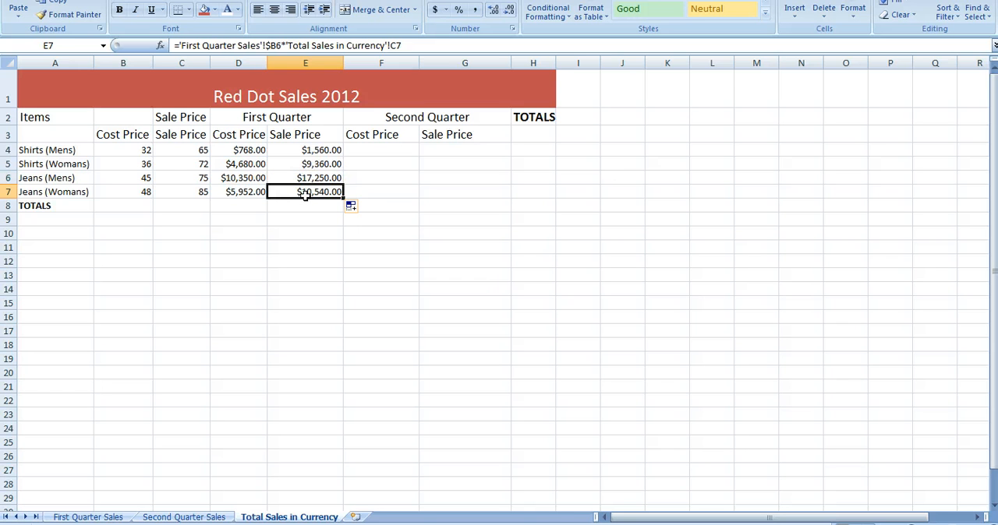
left_click(302, 178)
left_click(300, 166)
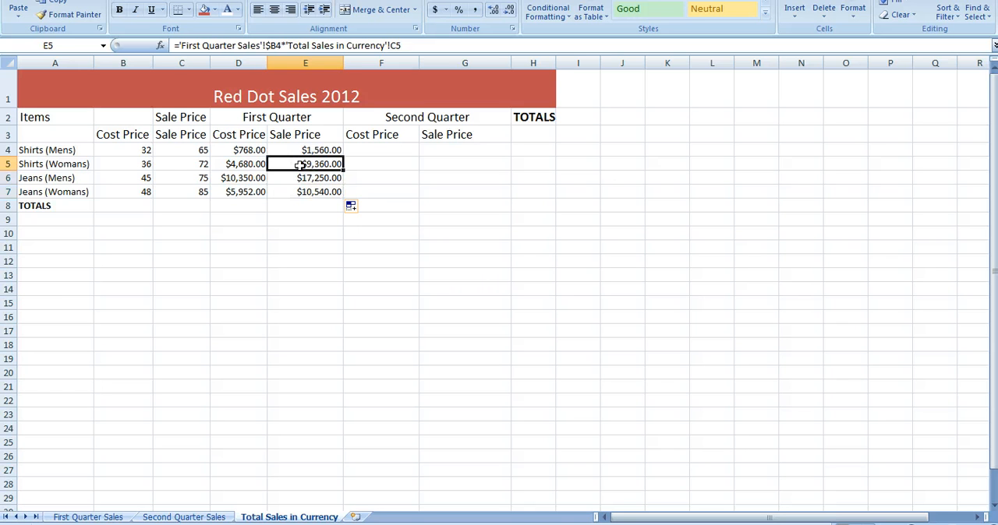